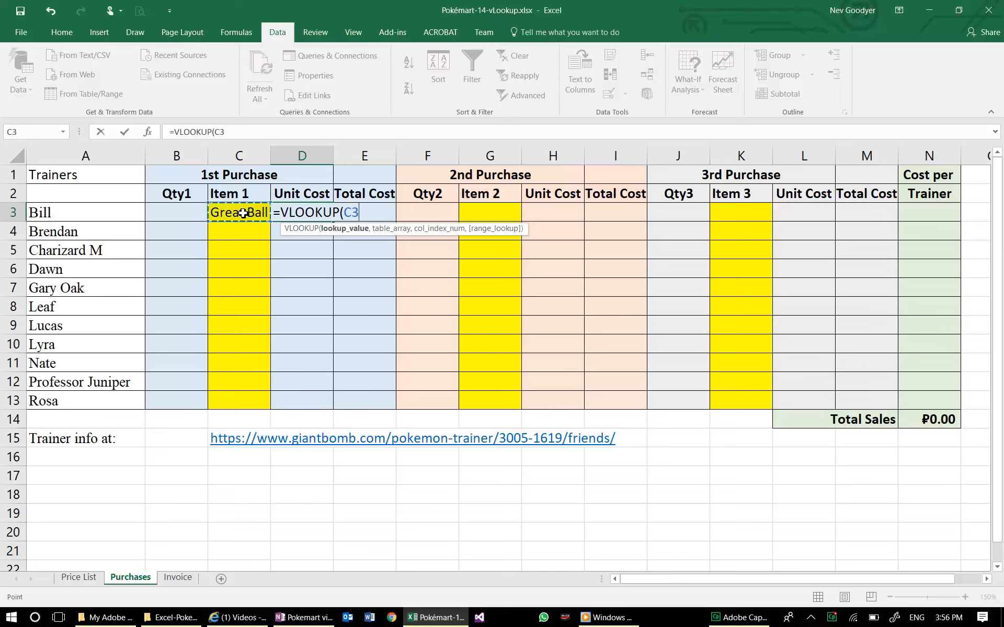
- Set the table array of the VLOOKUP in D3 to A4:E22 on the Price List sheet and return to the column index argument
{"action": "type", "text": ","}
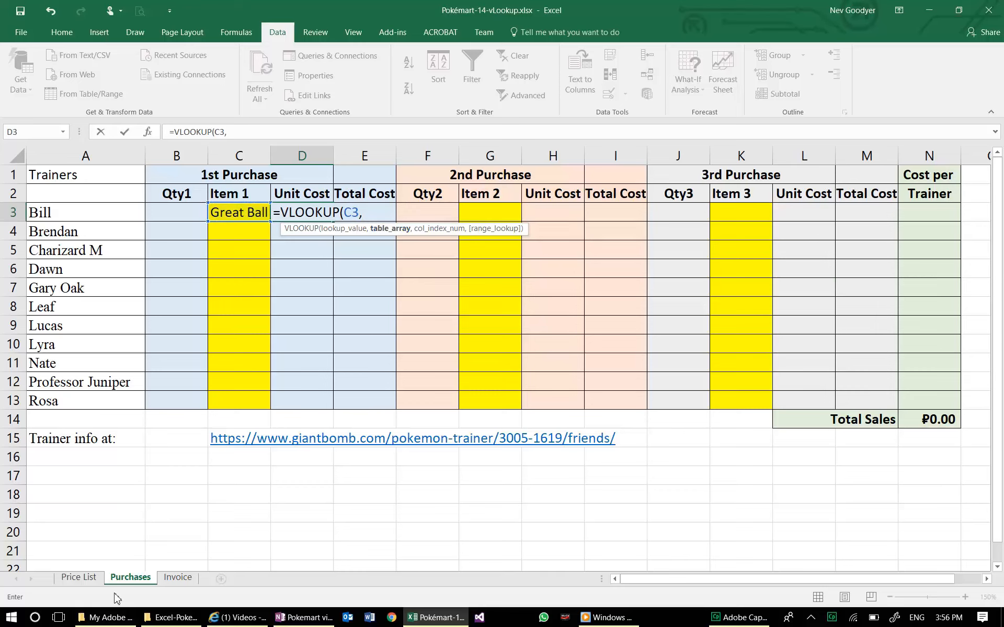
{"action": "left_click", "coordinate": [82, 578]}
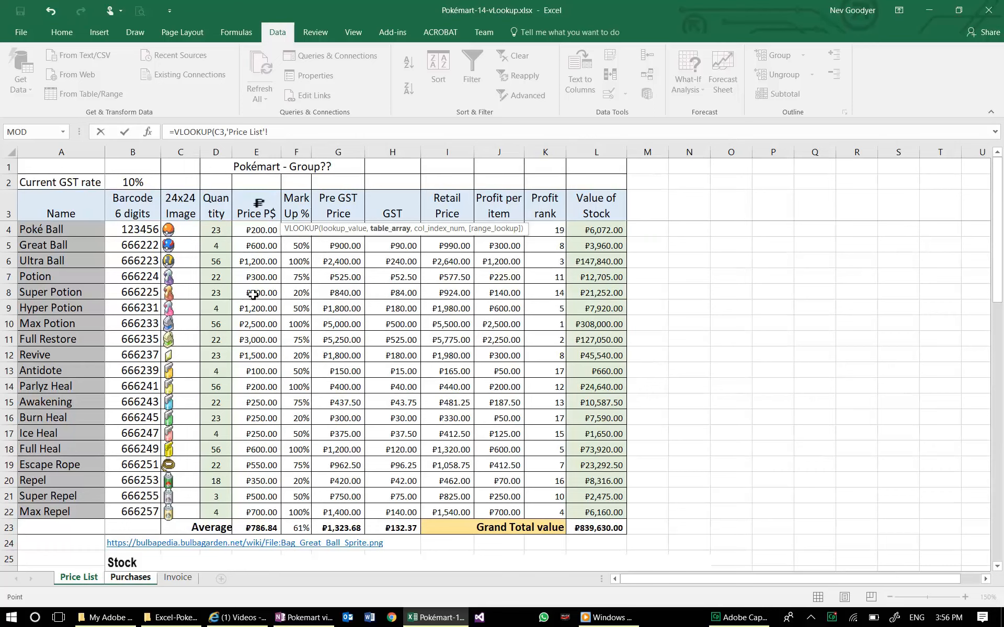
{"action": "left_click_drag", "start_coordinate": [59, 230], "coordinate": [251, 511]}
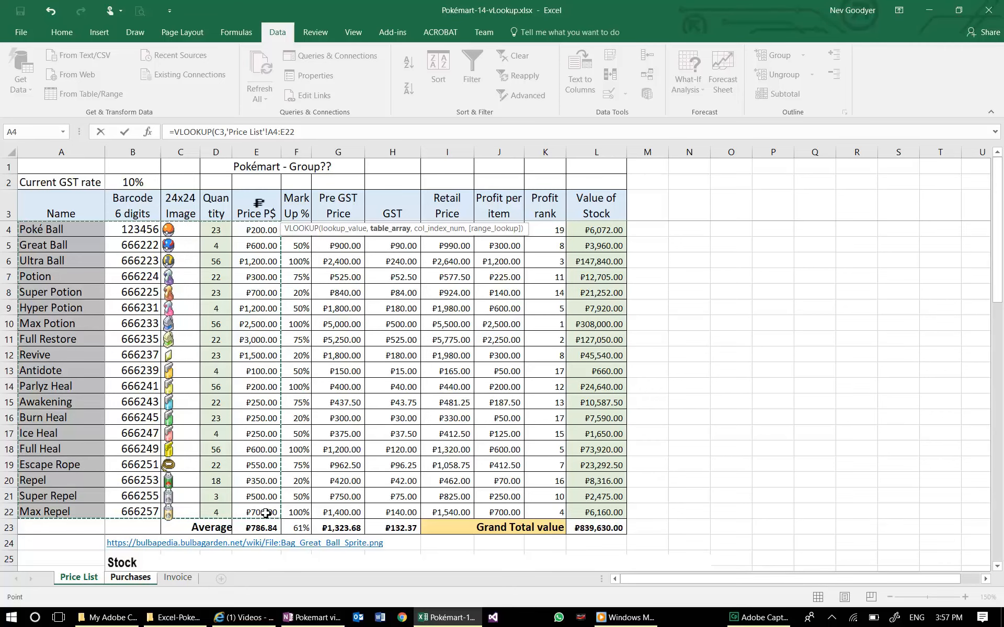
{"action": "type", "text": ","}
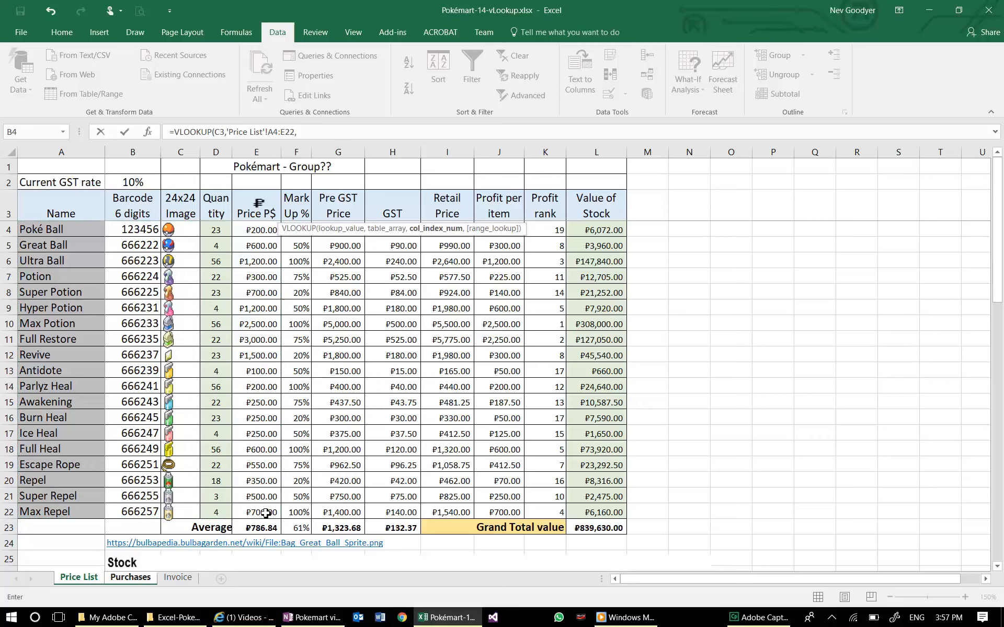
{"action": "left_click", "coordinate": [137, 581]}
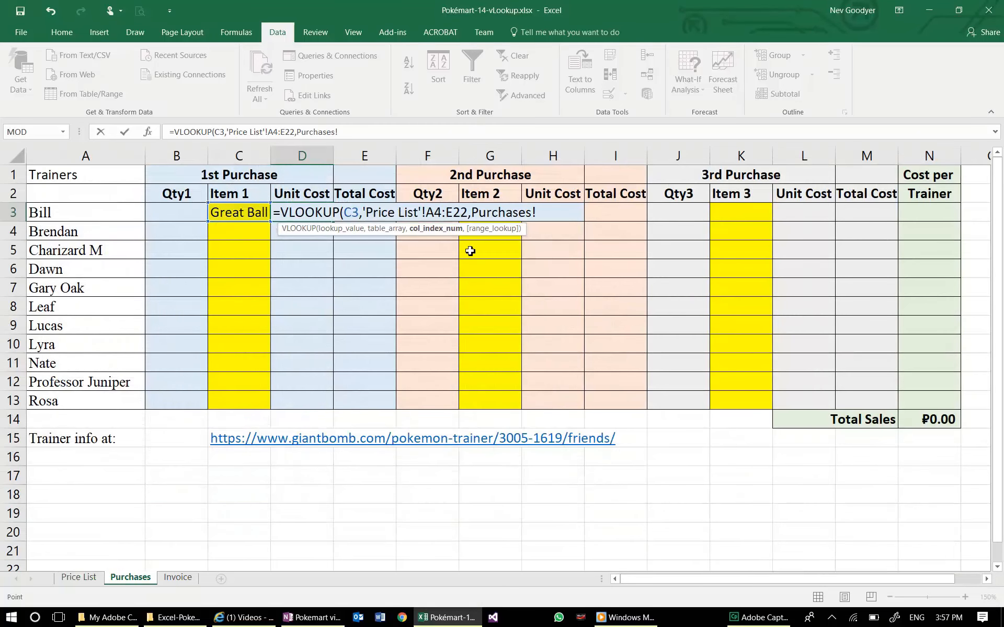
{"action": "key", "text": "BackSpace"}
{"action": "key", "text": "BackSpace"}
{"action": "key", "text": "BackSpace"}
{"action": "key", "text": "BackSpace"}
{"action": "key", "text": "BackSpace"}
{"action": "key", "text": "BackSpace"}
{"action": "key", "text": "BackSpace"}
{"action": "key", "text": "BackSpace"}
{"action": "key", "text": "BackSpace"}
{"action": "key", "text": "BackSpace"}
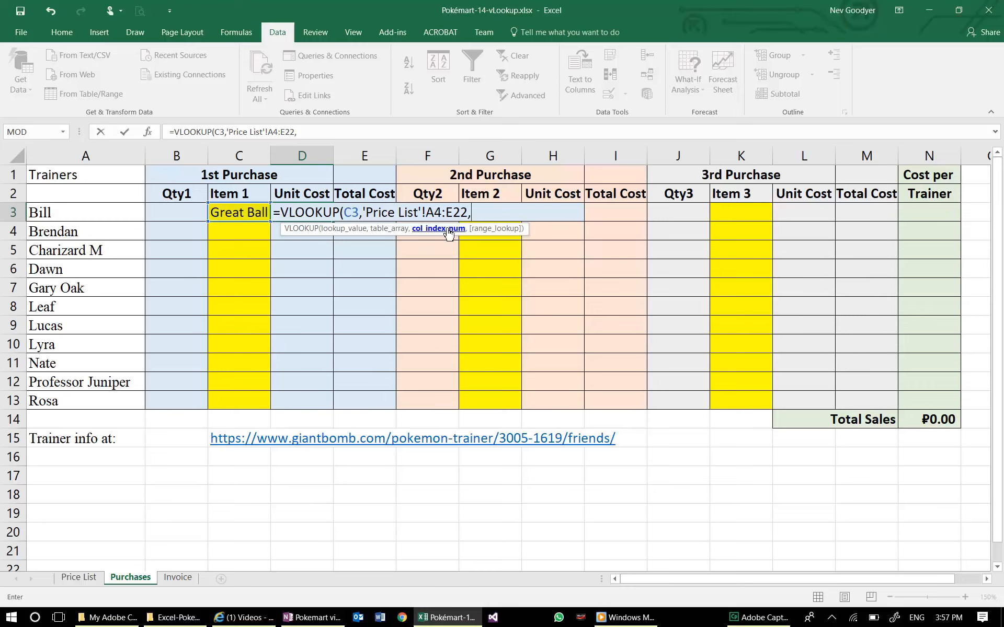
- Complete the VLOOKUP in D3 with column index 2 and FALSE for an exact match
{"action": "left_click", "coordinate": [283, 527]}
{"action": "type", "text": "2"}
{"action": "key", "text": "BackSpace"}
{"action": "key", "text": "BackSpace"}
{"action": "key", "text": "BackSpace"}
{"action": "key", "text": "BackSpace"}
{"action": "key", "text": "BackSpace"}
{"action": "key", "text": "BackSpace"}
{"action": "key", "text": "BackSpace"}
{"action": "key", "text": "BackSpace"}
{"action": "key", "text": "BackSpace"}
{"action": "key", "text": "BackSpace"}
{"action": "key", "text": "BackSpace"}
{"action": "key", "text": "BackSpace"}
{"action": "key", "text": "BackSpace"}
{"action": "key", "text": "BackSpace"}
{"action": "type", "text": "2,"}
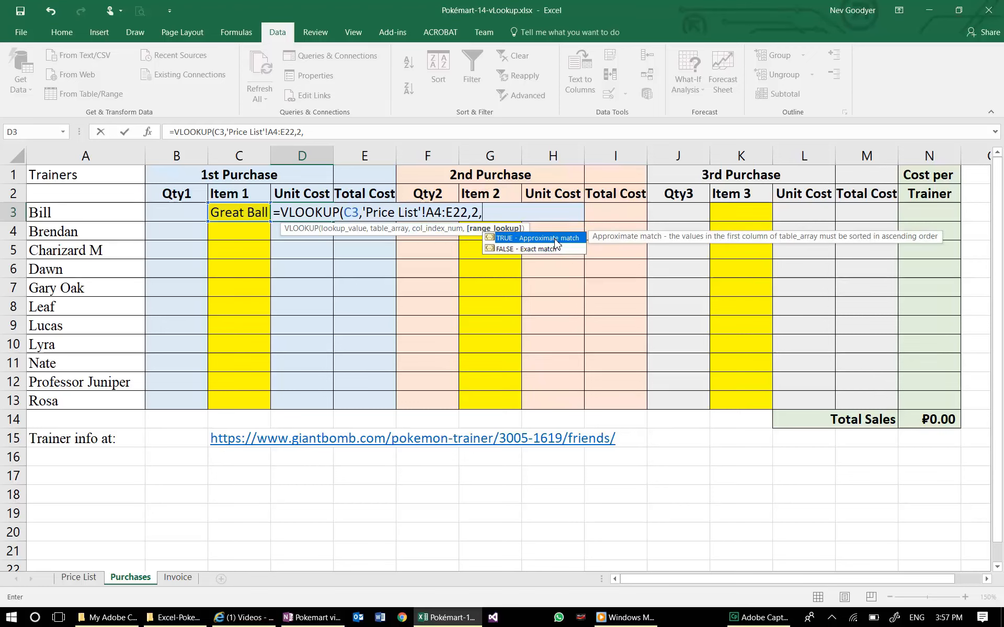
{"action": "left_click", "coordinate": [515, 252]}
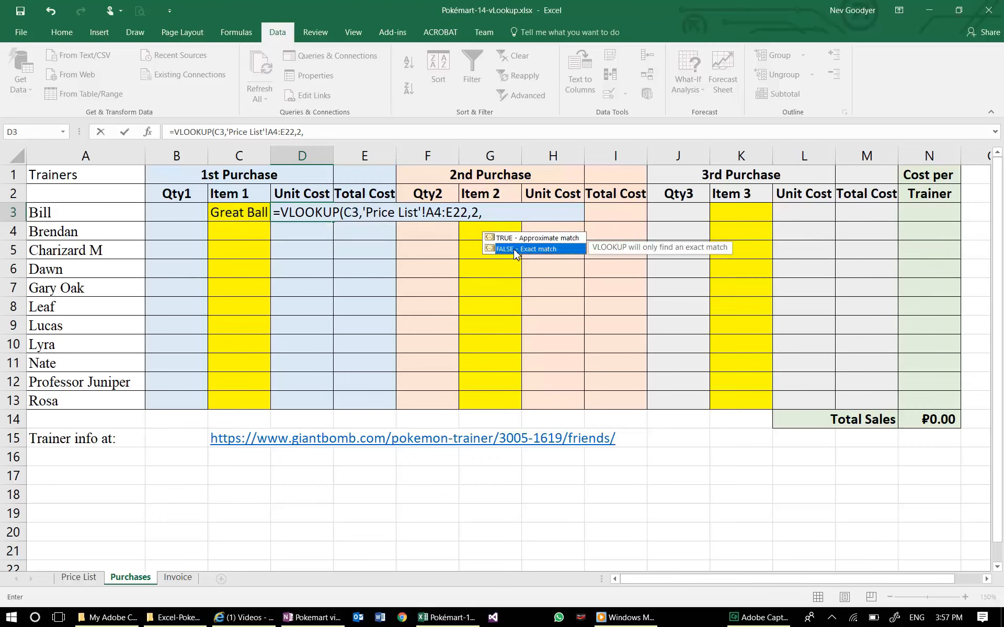
{"action": "double_click", "coordinate": [515, 250]}
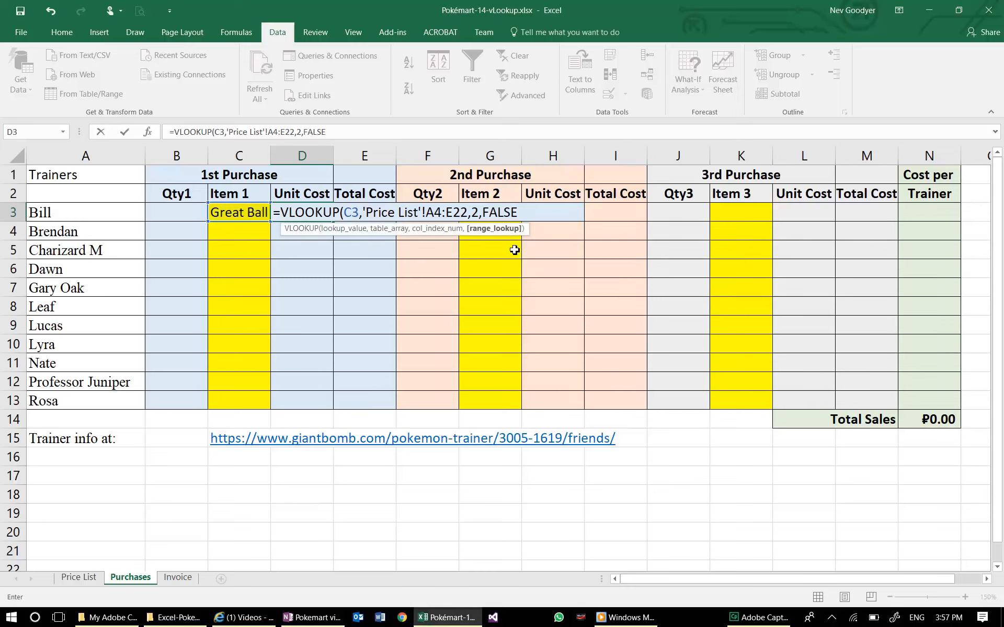
{"action": "key", "text": "Return"}
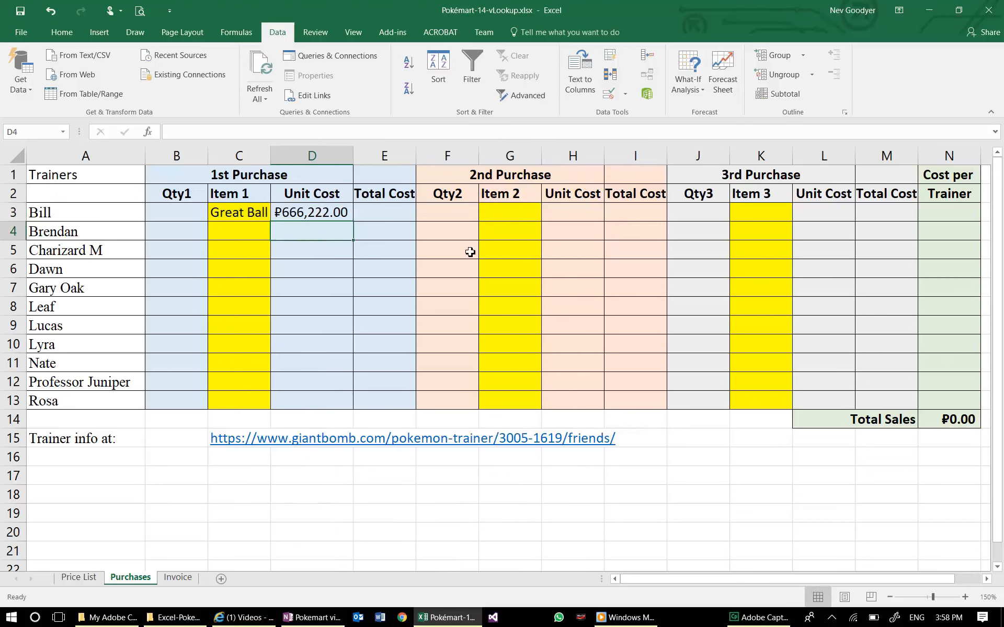
- Check the price column's position on the Price List sheet and set the column index of D3's VLOOKUP to 5
{"action": "left_click", "coordinate": [319, 214]}
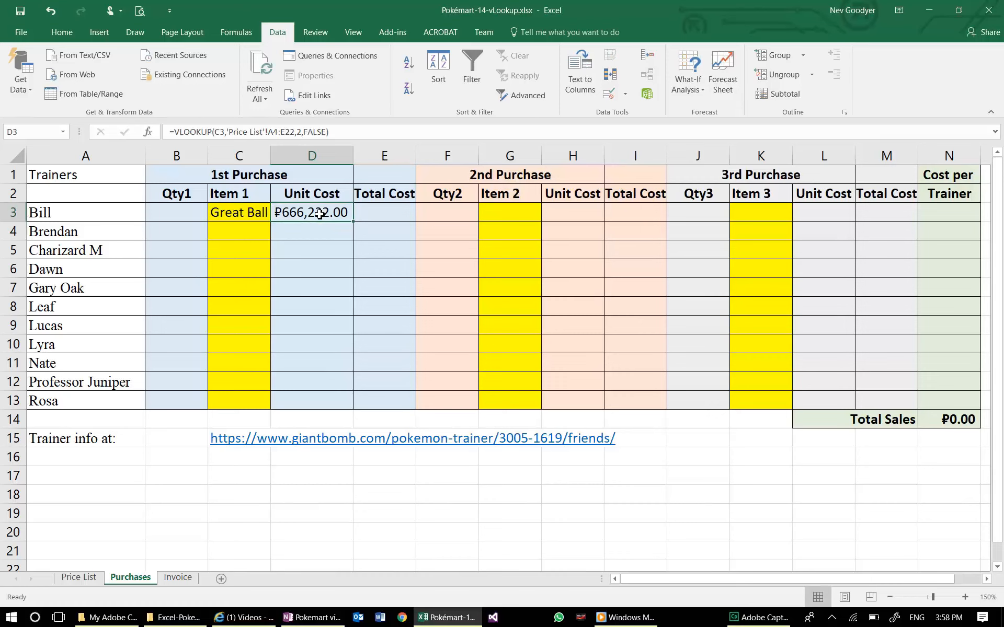
{"action": "left_click", "coordinate": [303, 134]}
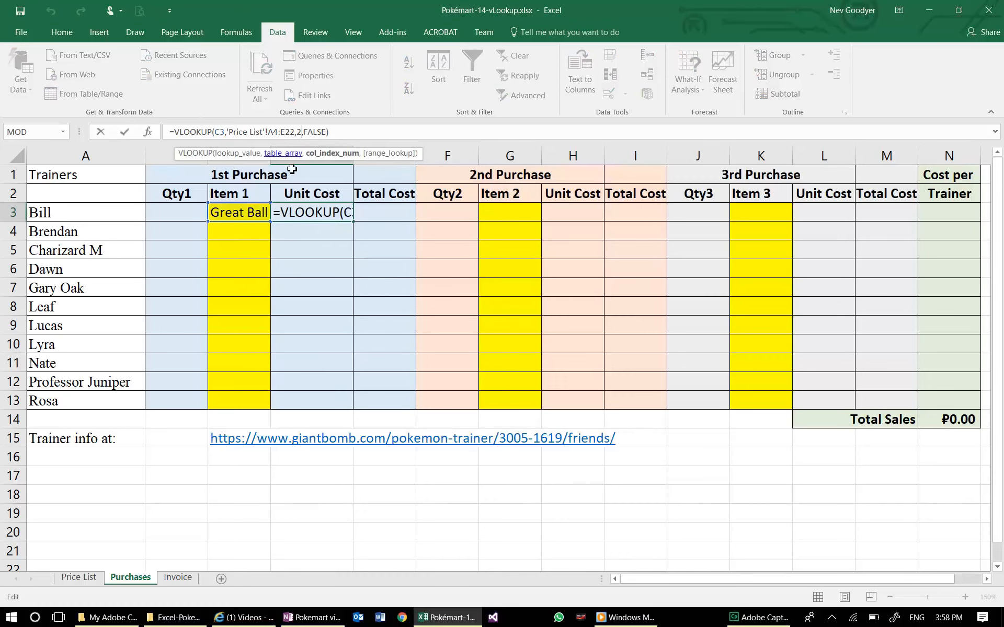
{"action": "left_click", "coordinate": [76, 579]}
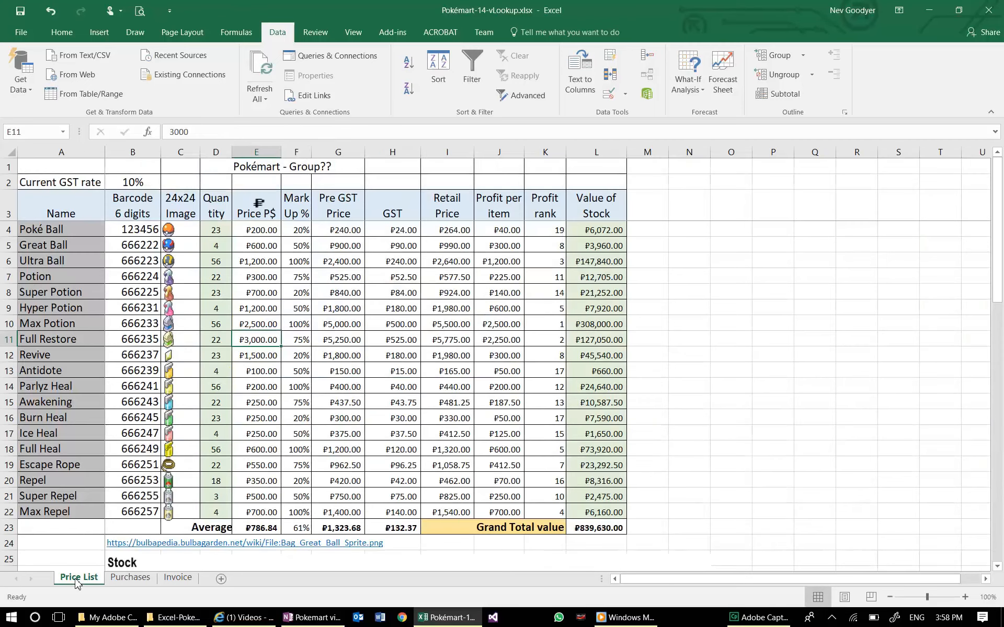
{"action": "left_click", "coordinate": [82, 244]}
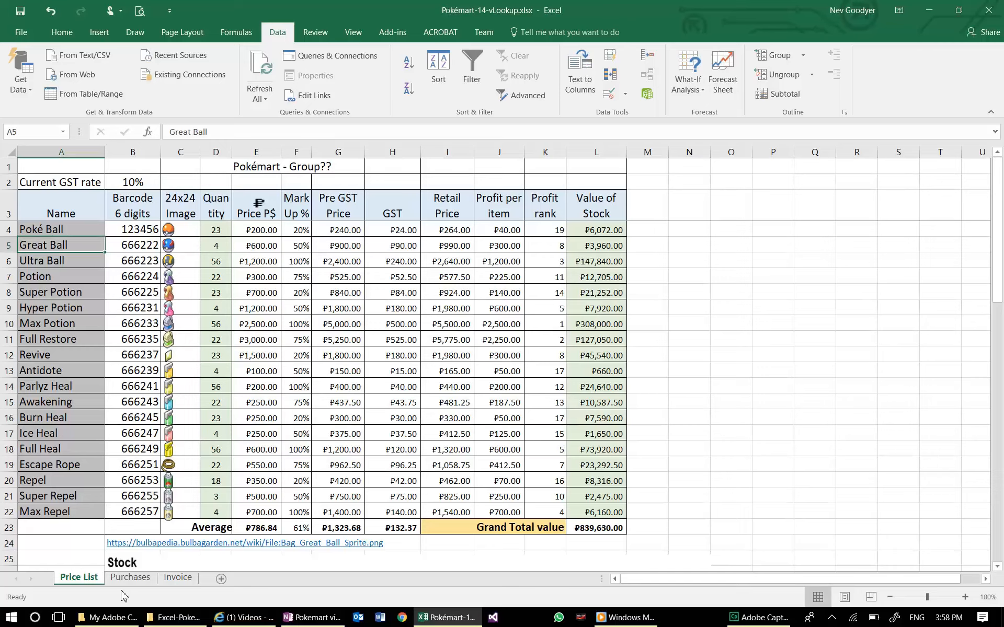
{"action": "left_click", "coordinate": [131, 577]}
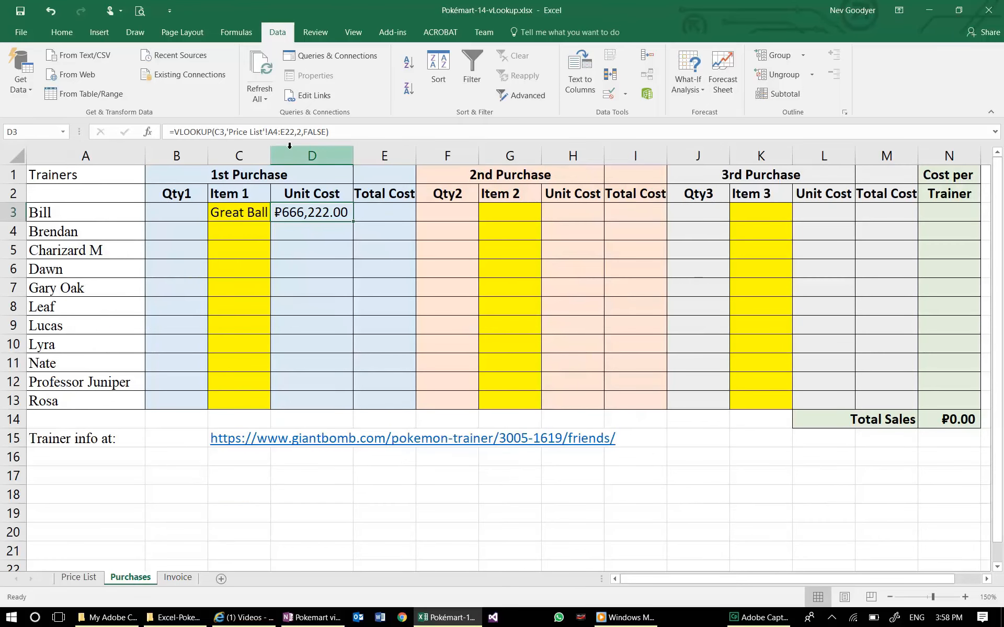
{"action": "left_click", "coordinate": [304, 133]}
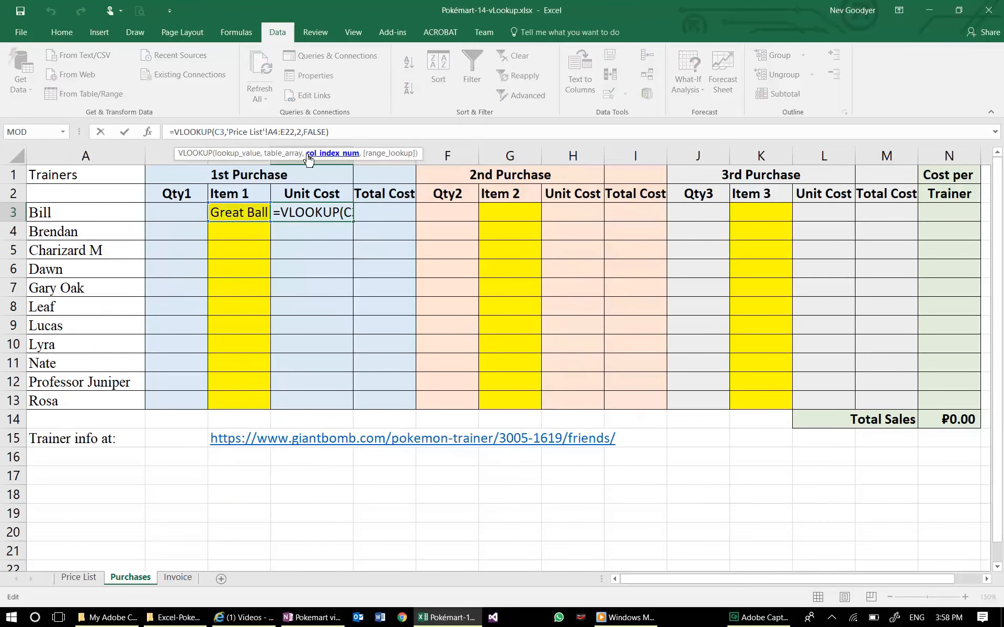
{"action": "key", "text": "BackSpace"}
{"action": "type", "text": "5"}
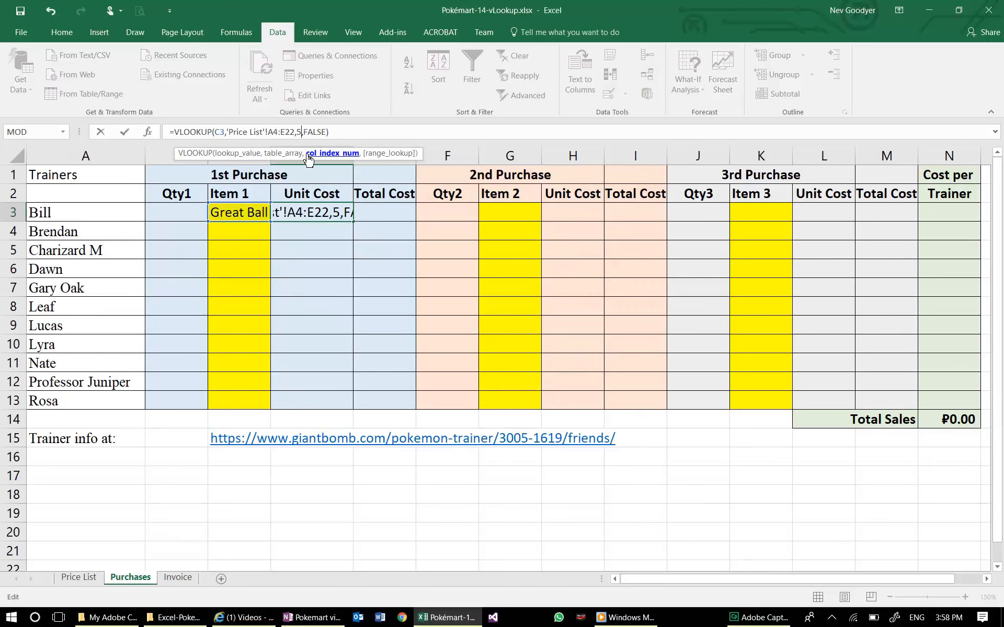
{"action": "key", "text": "Return"}
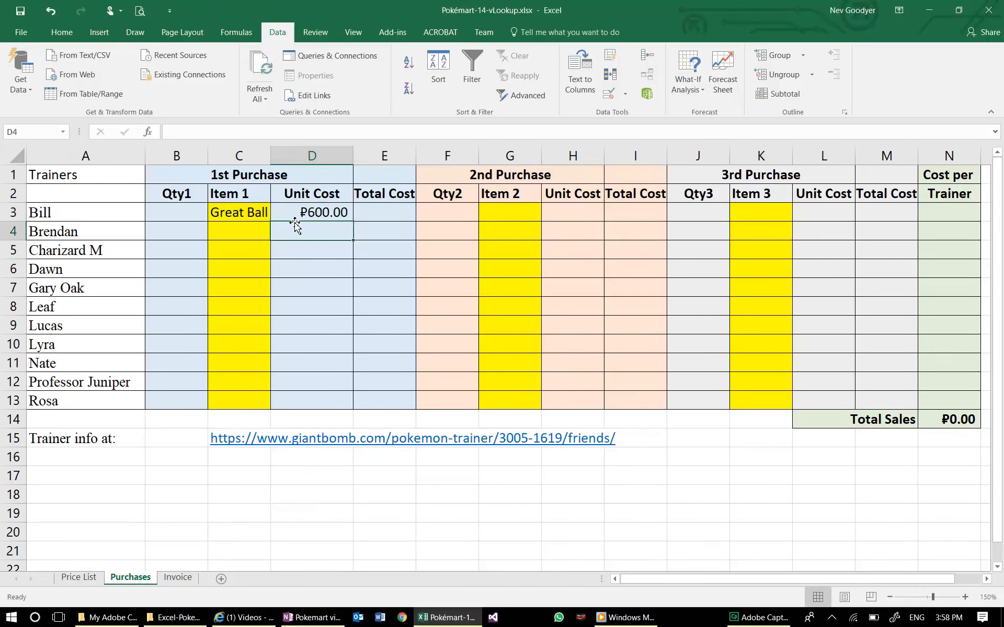
- Test the lookup by changing the item in C3 to Potion and again to Max Potion
{"action": "left_click", "coordinate": [253, 215]}
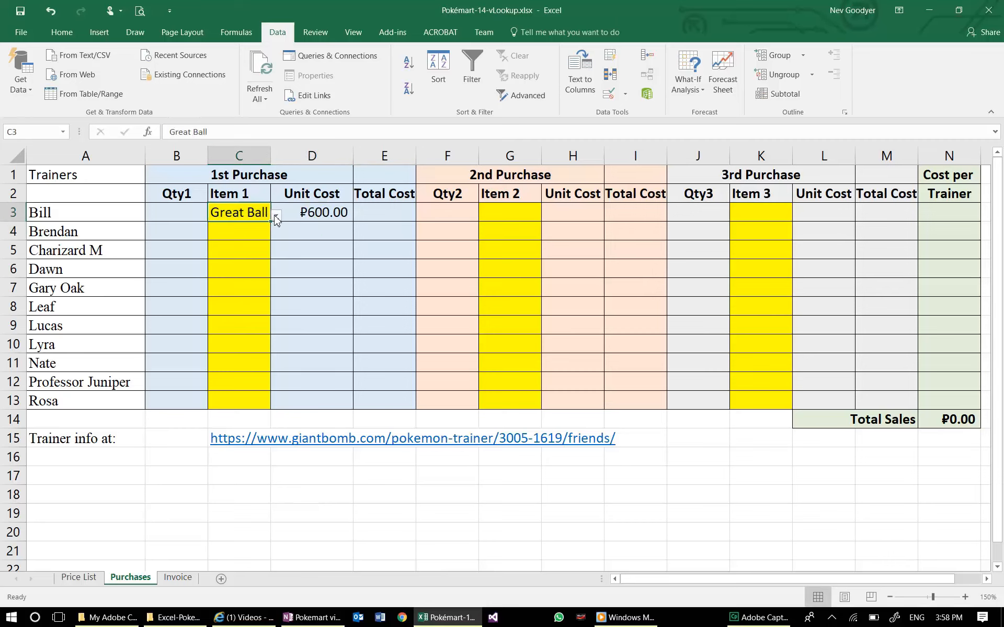
{"action": "left_click", "coordinate": [275, 215]}
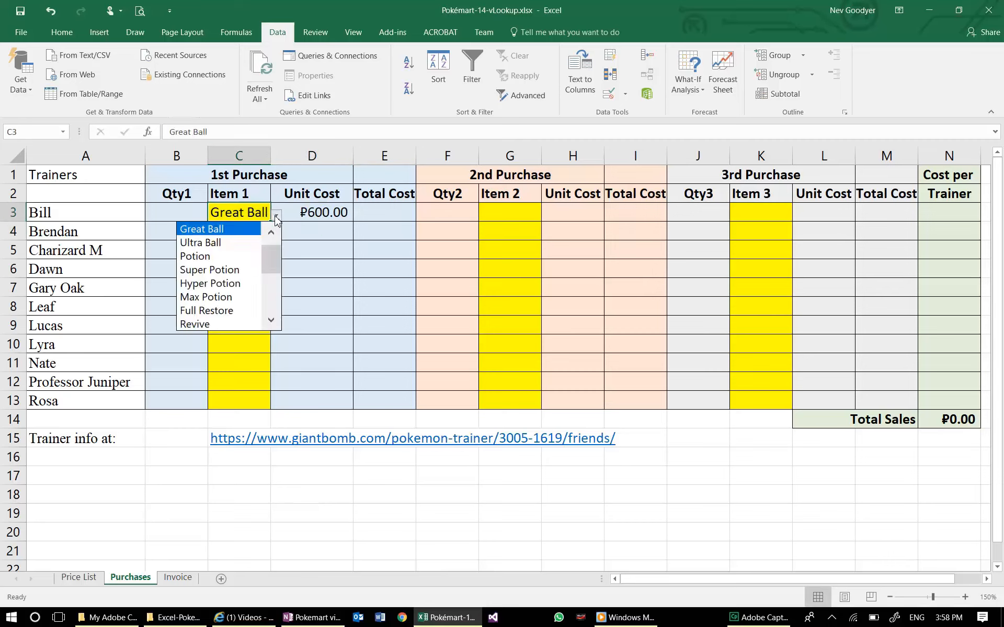
{"action": "left_click", "coordinate": [230, 257]}
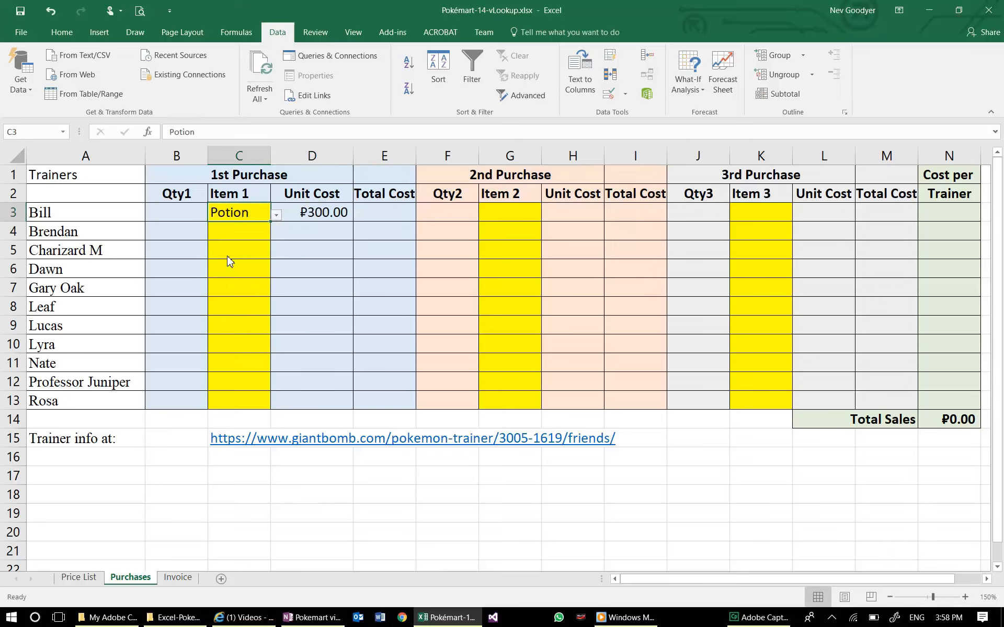
{"action": "left_click", "coordinate": [276, 216]}
{"action": "left_click", "coordinate": [218, 271]}
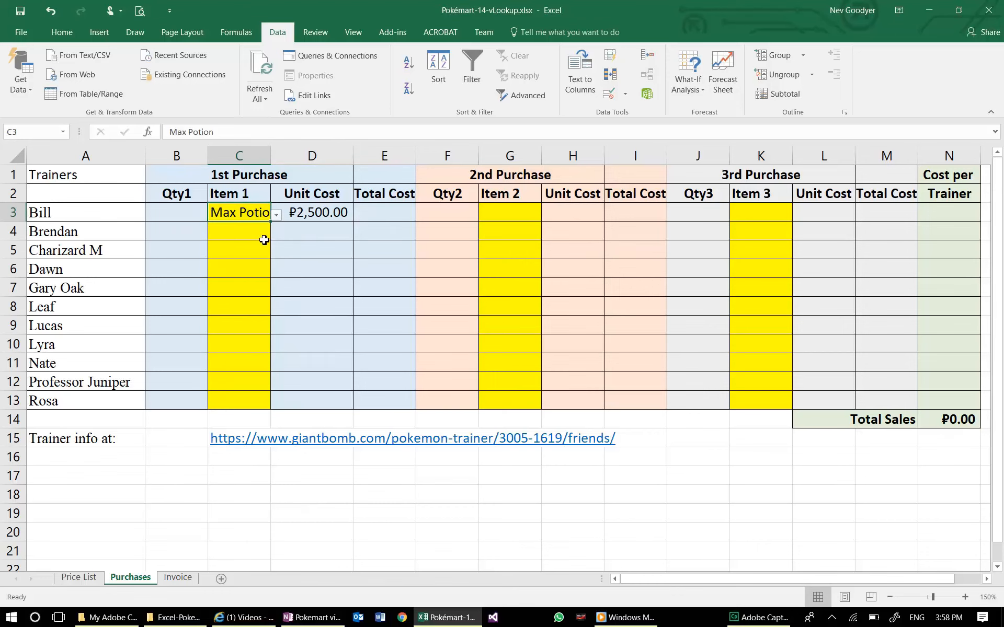
- Try to fill the D3 formula down to D5 and inspect the copied formula in D4
{"action": "left_click", "coordinate": [310, 217]}
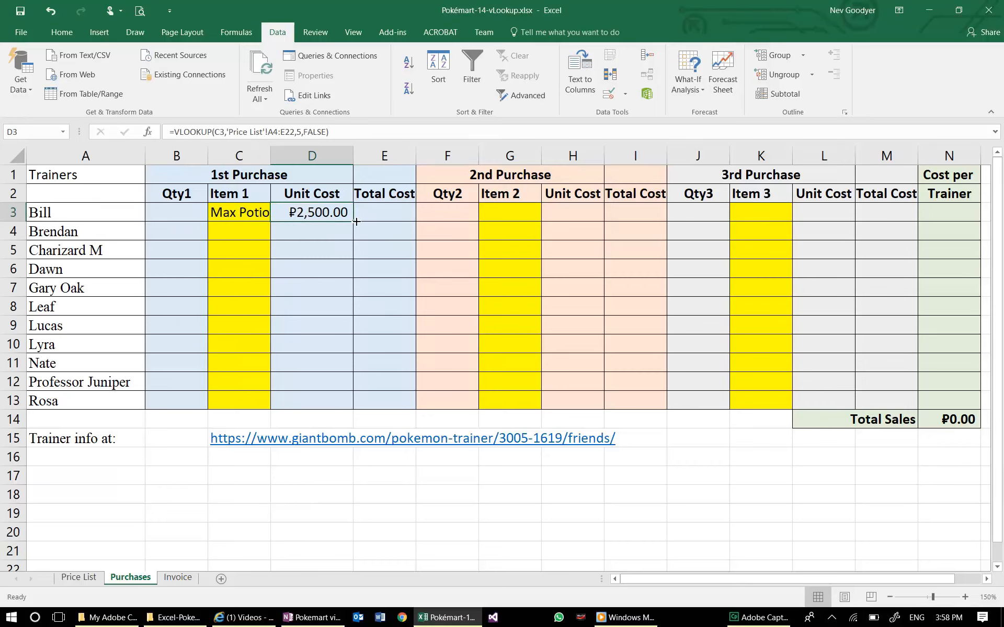
{"action": "left_click_drag", "start_coordinate": [356, 222], "coordinate": [339, 262]}
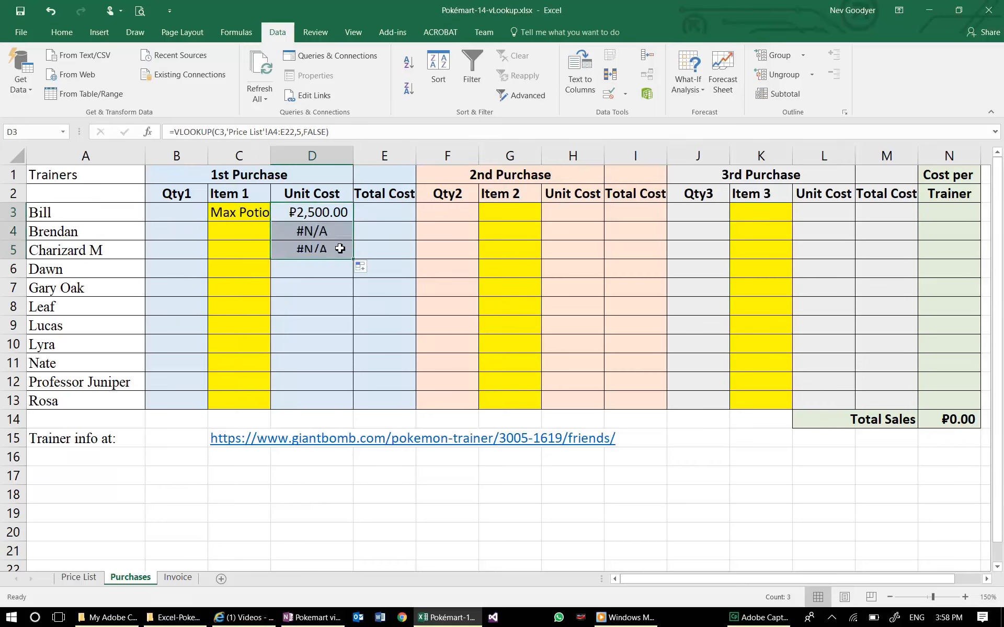
{"action": "left_click", "coordinate": [336, 232]}
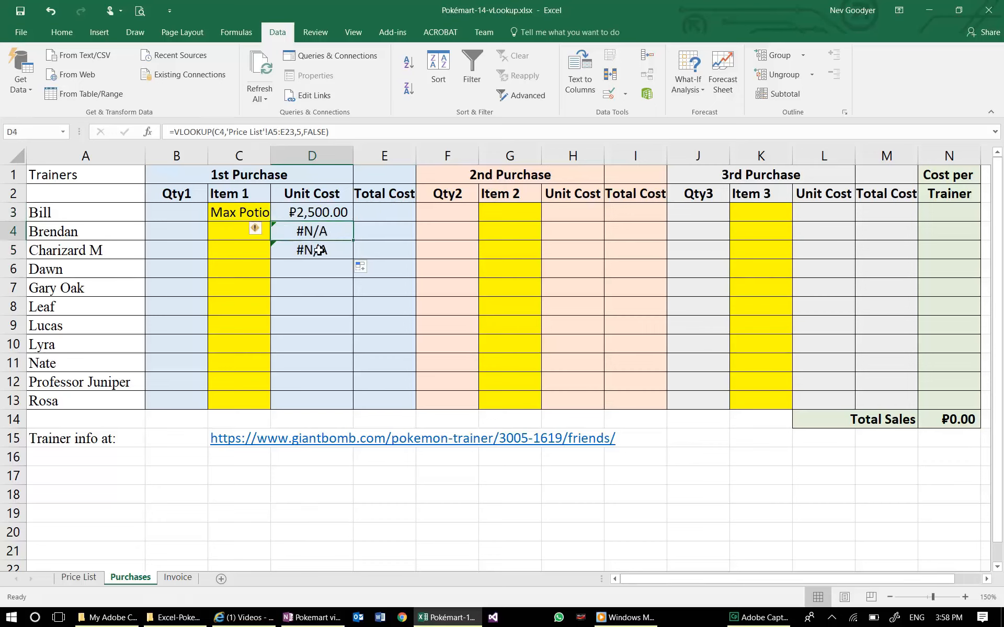
- Make the table range in D3's VLOOKUP absolute as $A$4:$E$22
{"action": "left_click", "coordinate": [337, 214]}
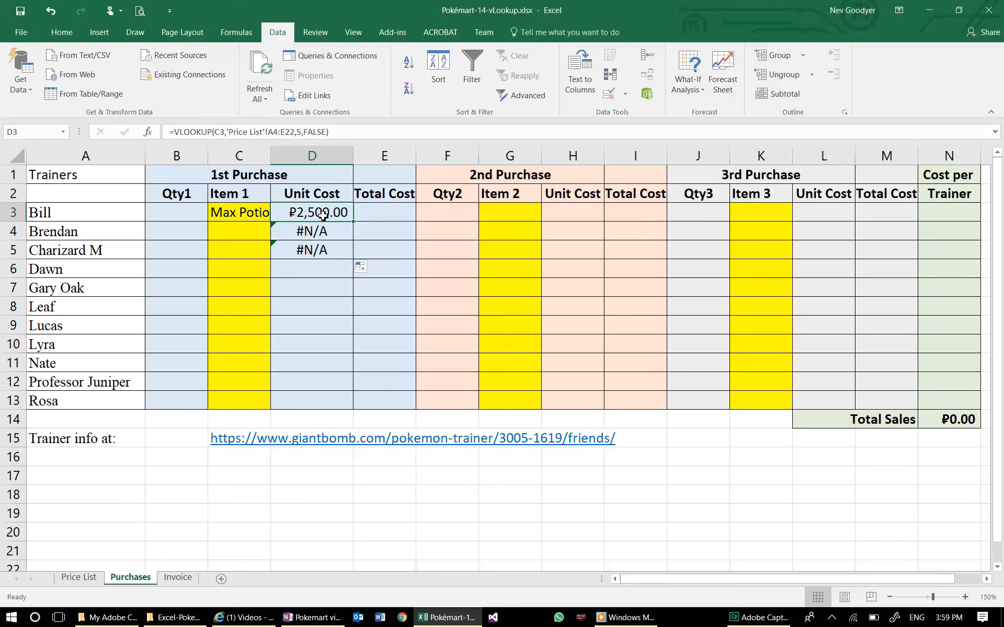
{"action": "left_click", "coordinate": [270, 133]}
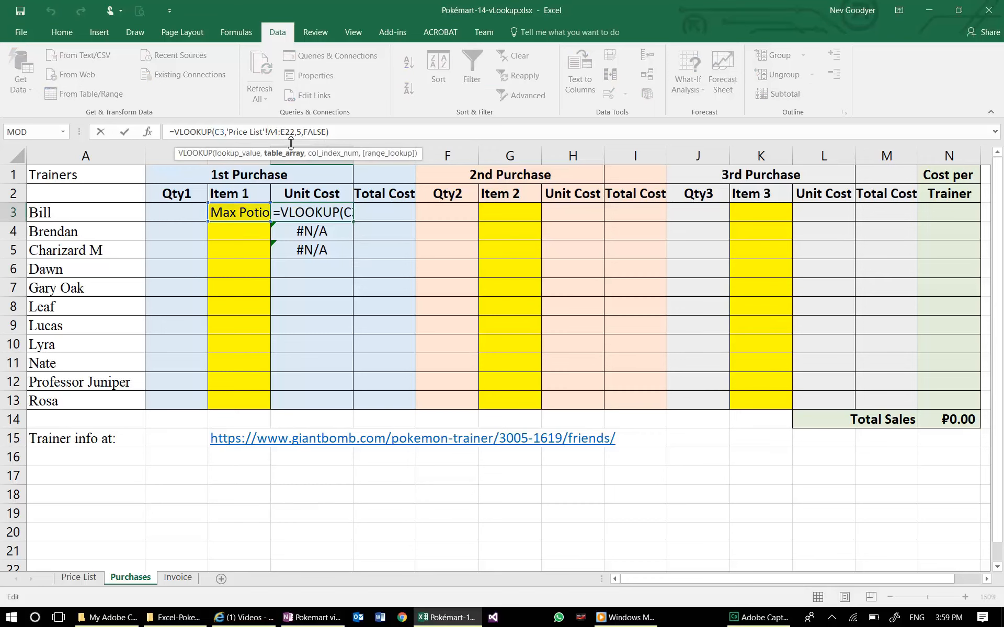
{"action": "type", "text": "$A"}
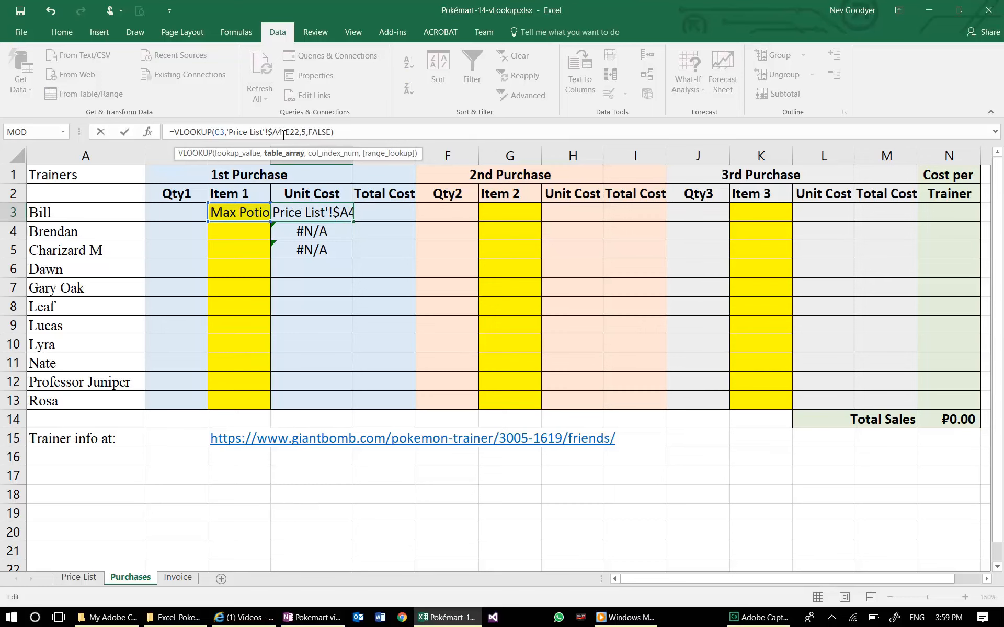
{"action": "type", "text": "$4:"}
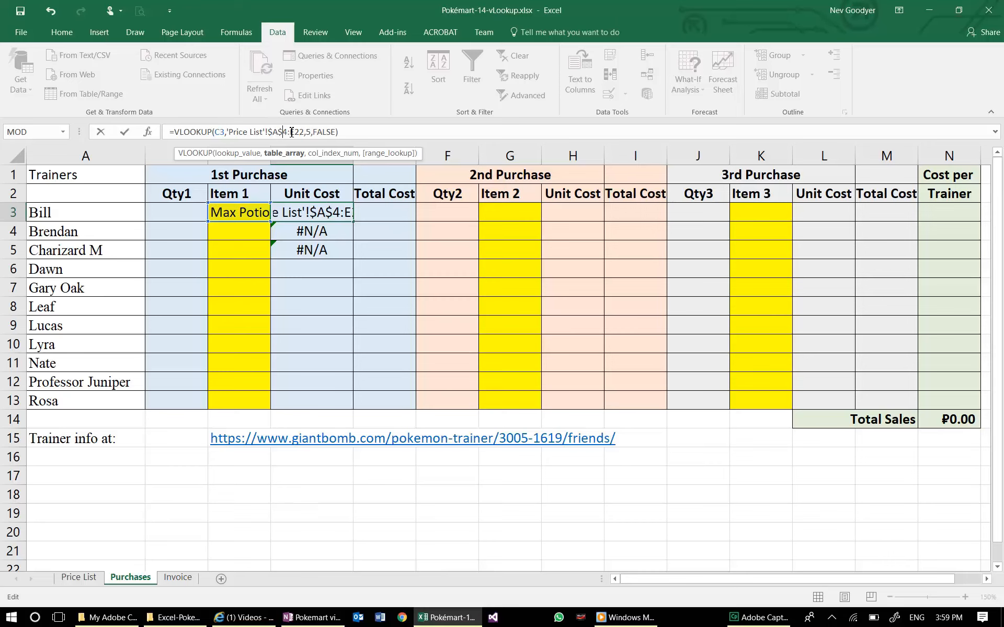
{"action": "type", "text": "$"}
{"action": "key", "text": "Right"}
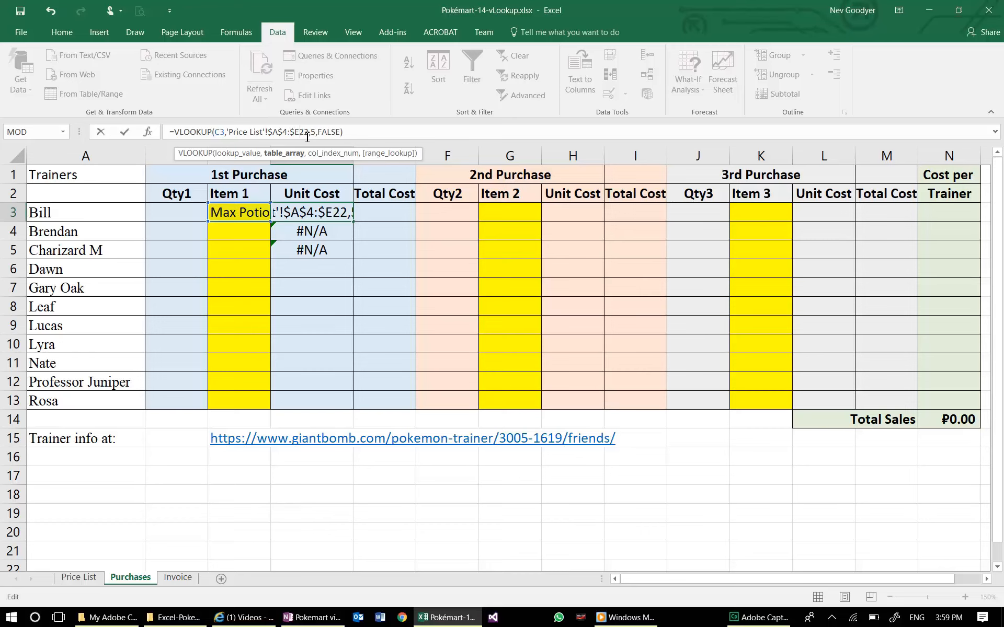
{"action": "type", "text": "$"}
{"action": "key", "text": "Return"}
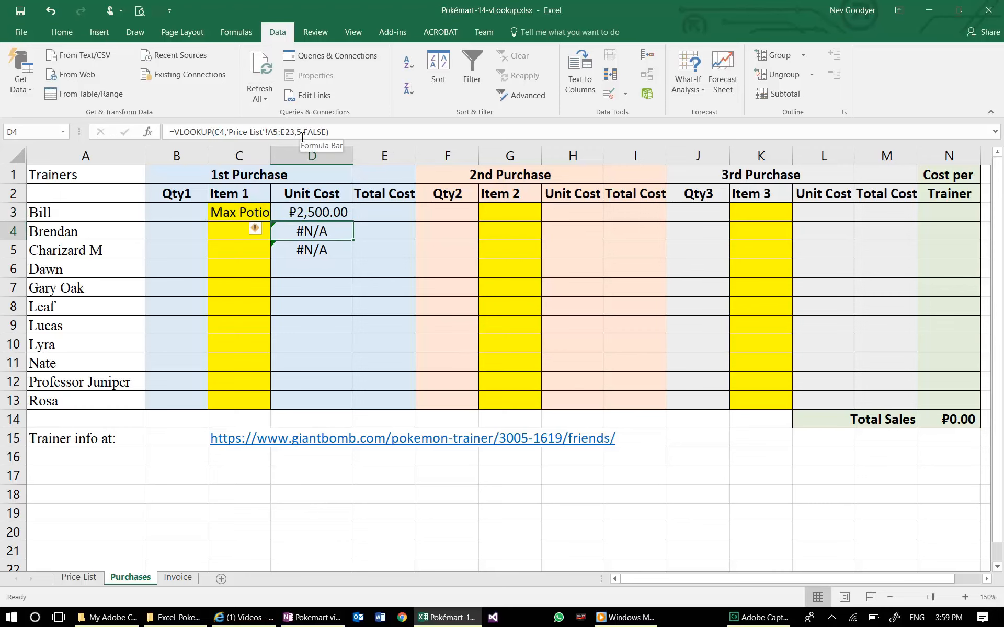
- Fill the D3 unit cost formula down through D13 and choose Great Ball as the item in C4
{"action": "left_click", "coordinate": [318, 211]}
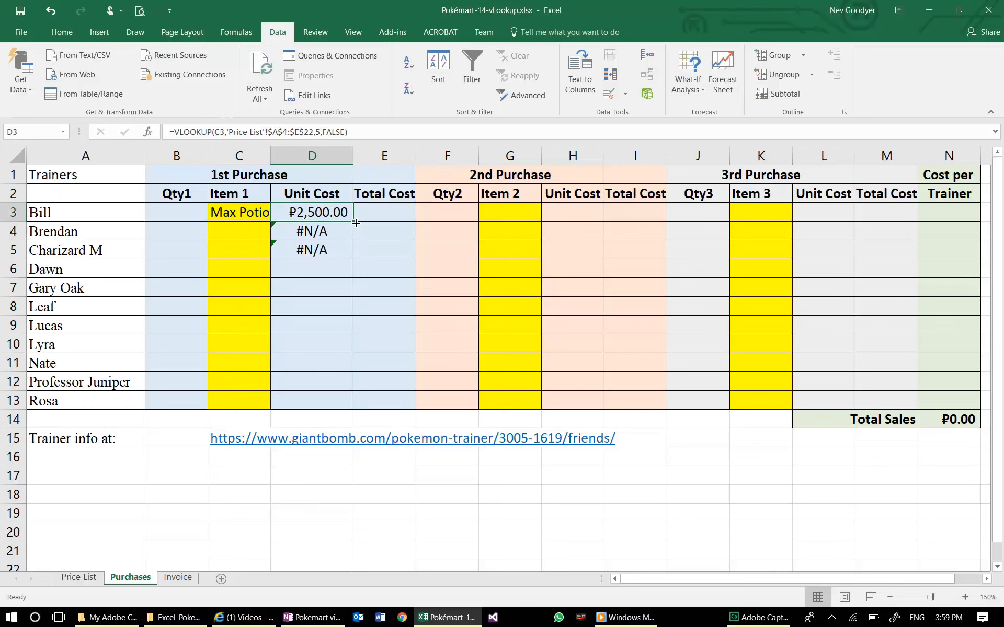
{"action": "left_click_drag", "start_coordinate": [356, 223], "coordinate": [312, 407]}
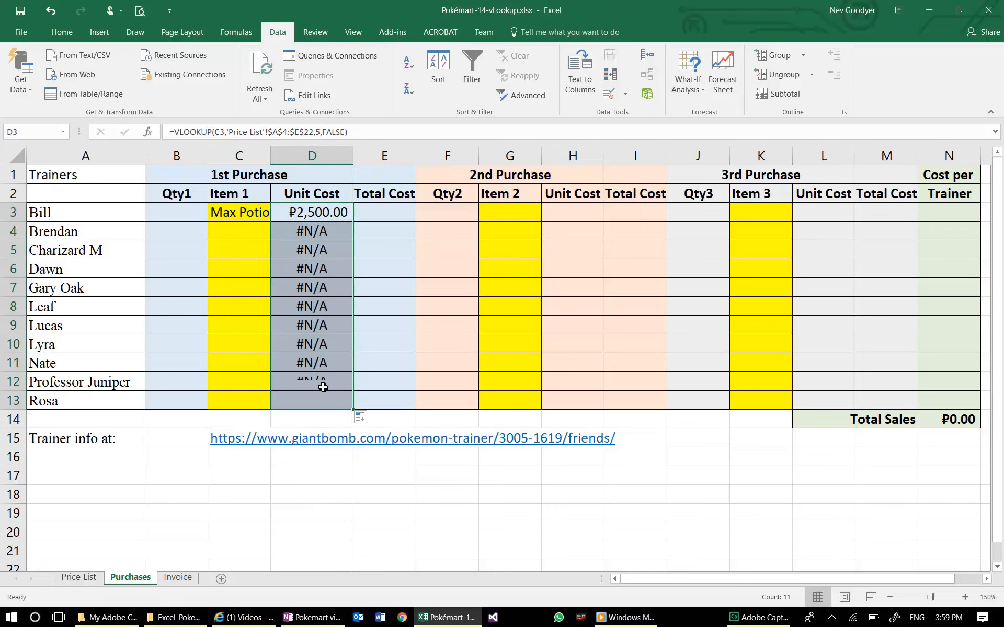
{"action": "left_click", "coordinate": [256, 232]}
{"action": "left_click", "coordinate": [276, 235]}
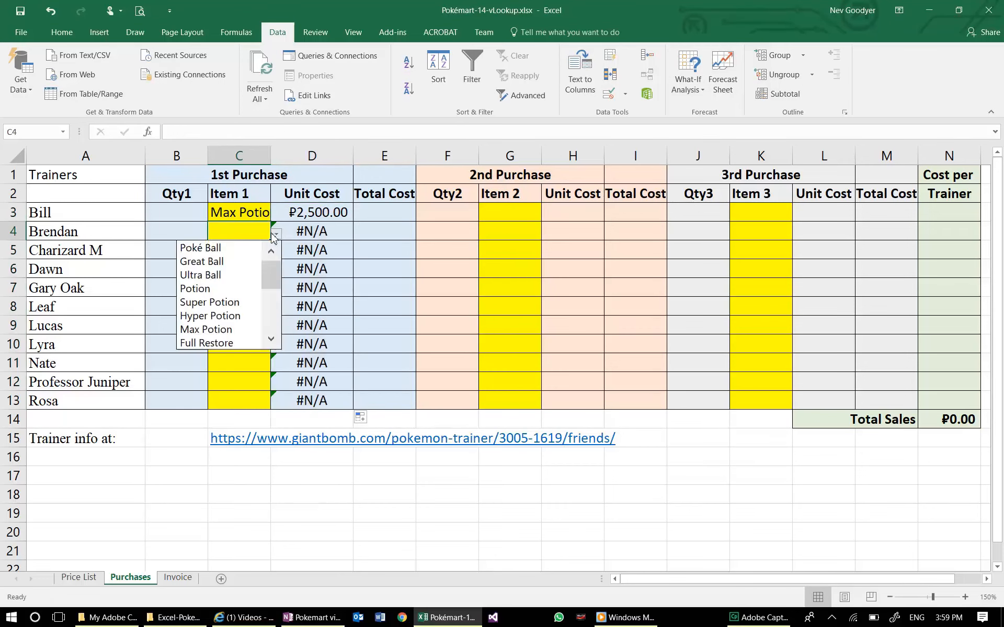
{"action": "left_click", "coordinate": [236, 264]}
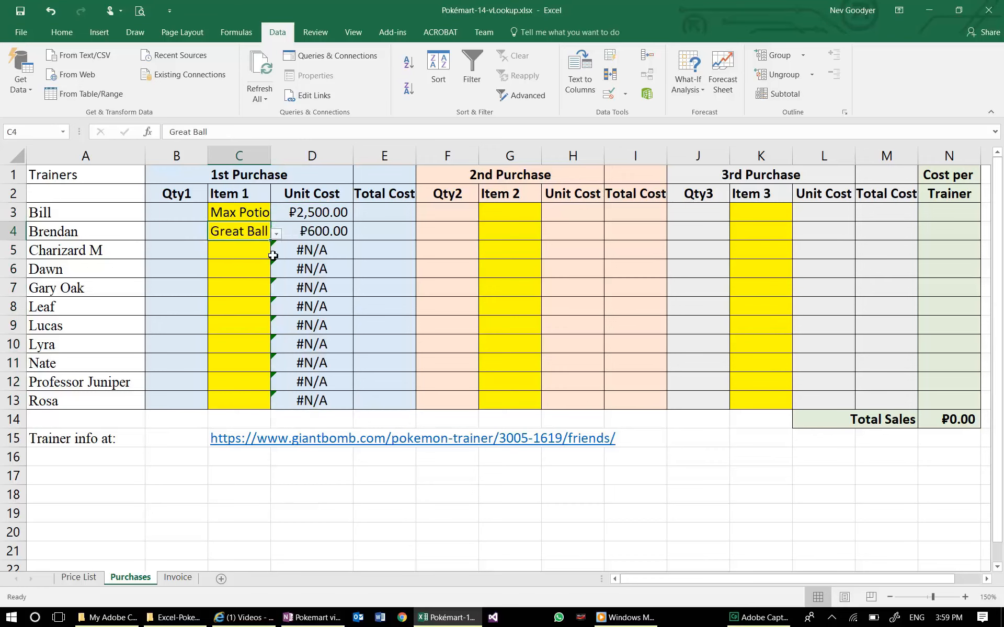
- Choose Potion as the first-purchase item in C5
{"action": "left_click", "coordinate": [258, 249]}
{"action": "left_click", "coordinate": [276, 253]}
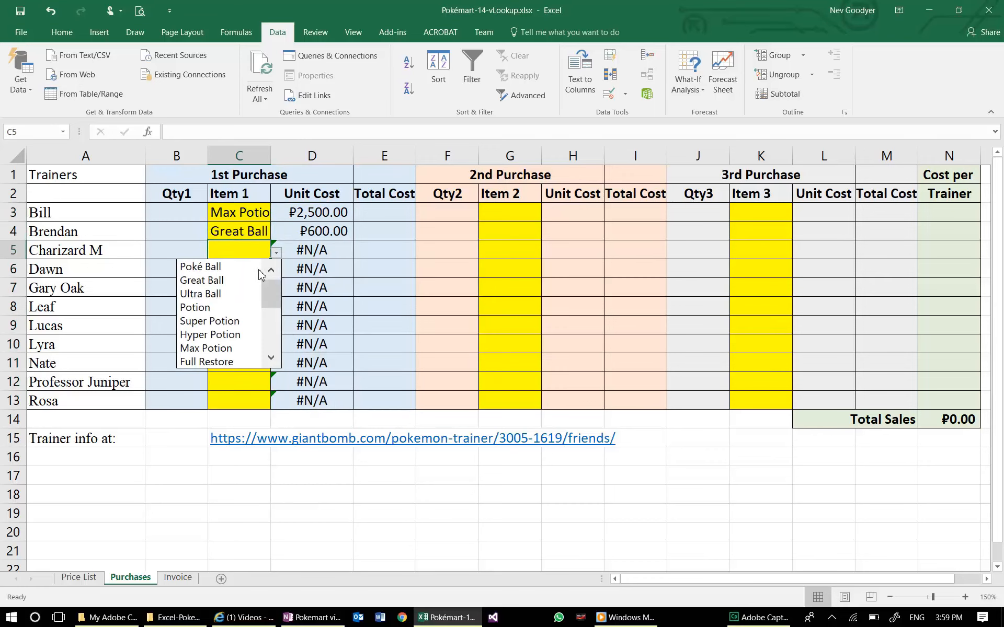
{"action": "left_click", "coordinate": [232, 309]}
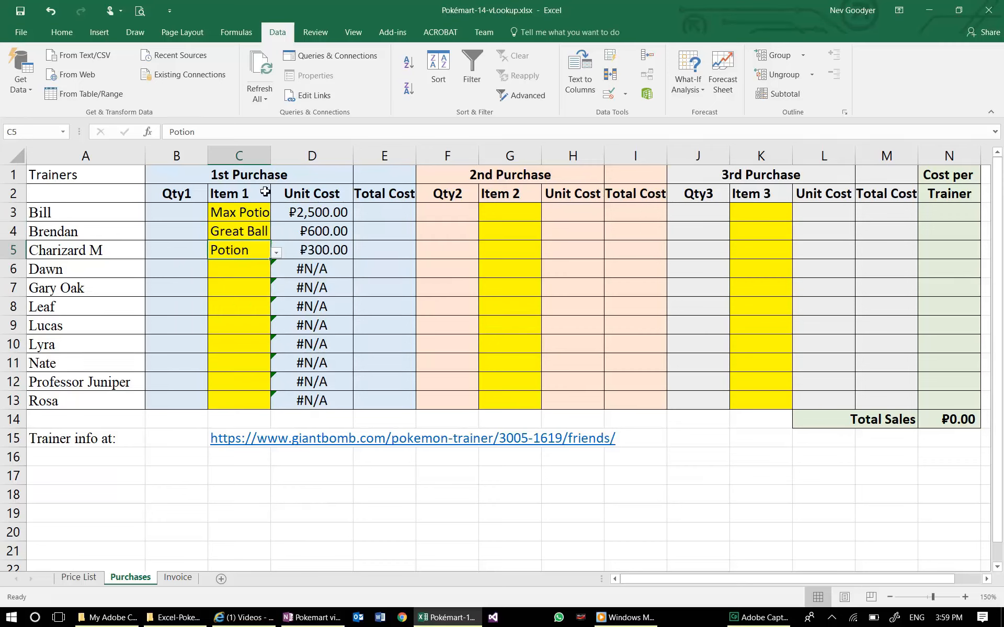
- Wrap D3's VLOOKUP formula in IFERROR with an empty string ("") as the value returned on error
{"action": "left_click", "coordinate": [316, 214]}
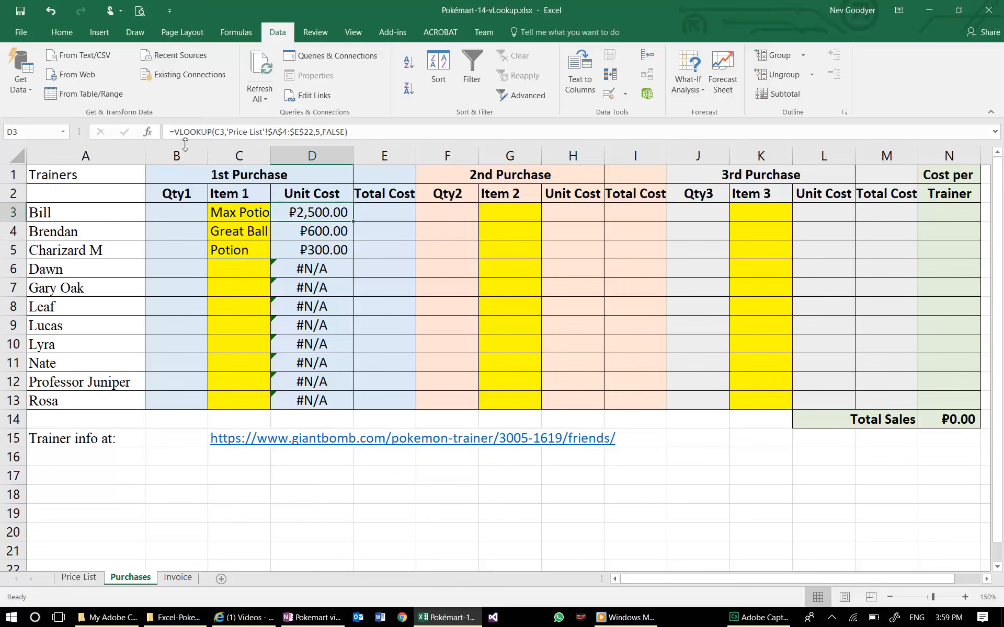
{"action": "key", "text": "F2"}
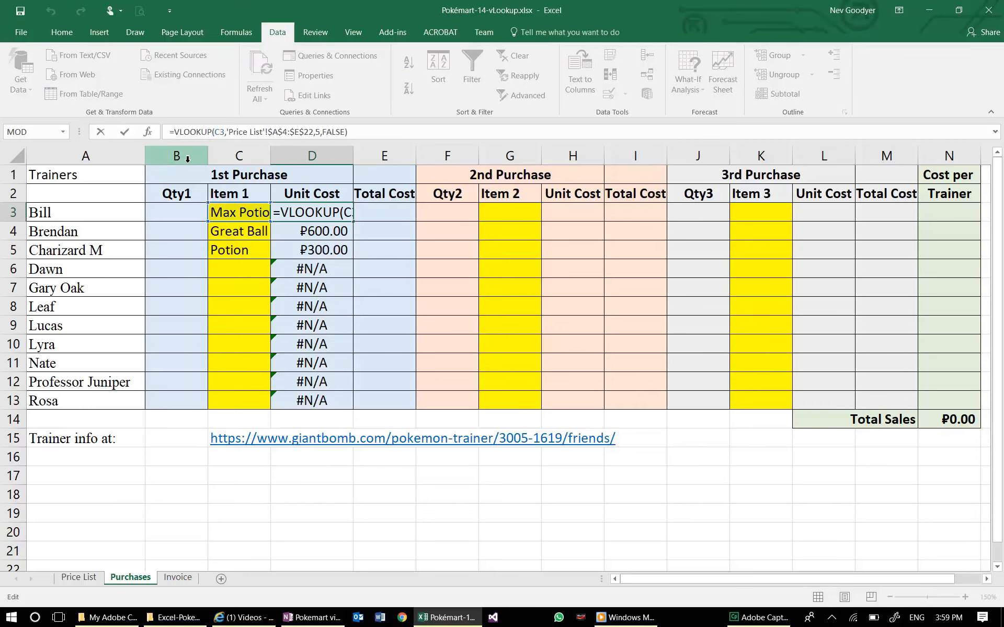
{"action": "type", "text": "if"}
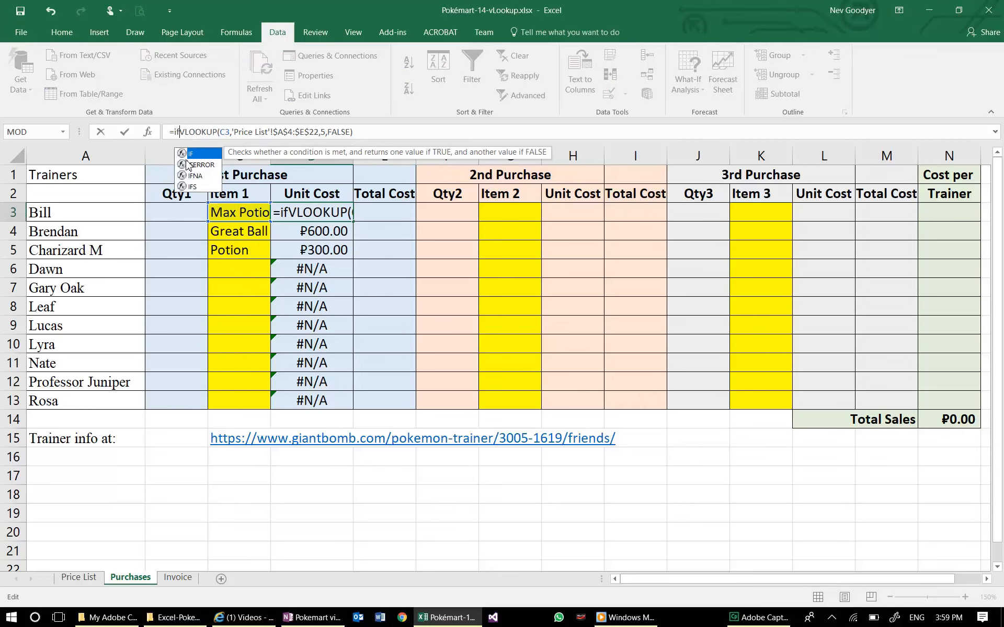
{"action": "left_click", "coordinate": [187, 165]}
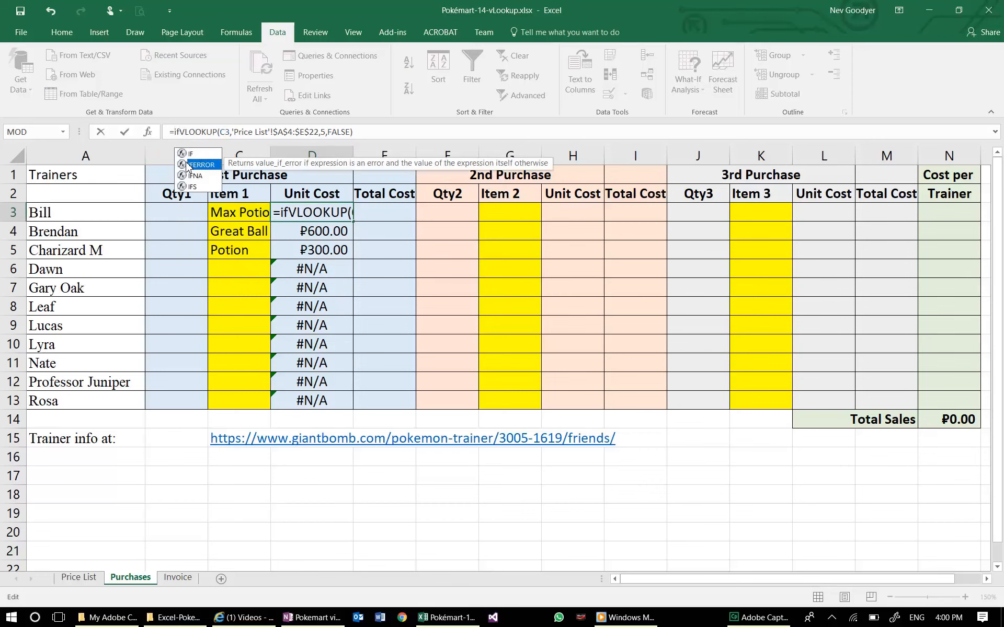
{"action": "double_click", "coordinate": [187, 165]}
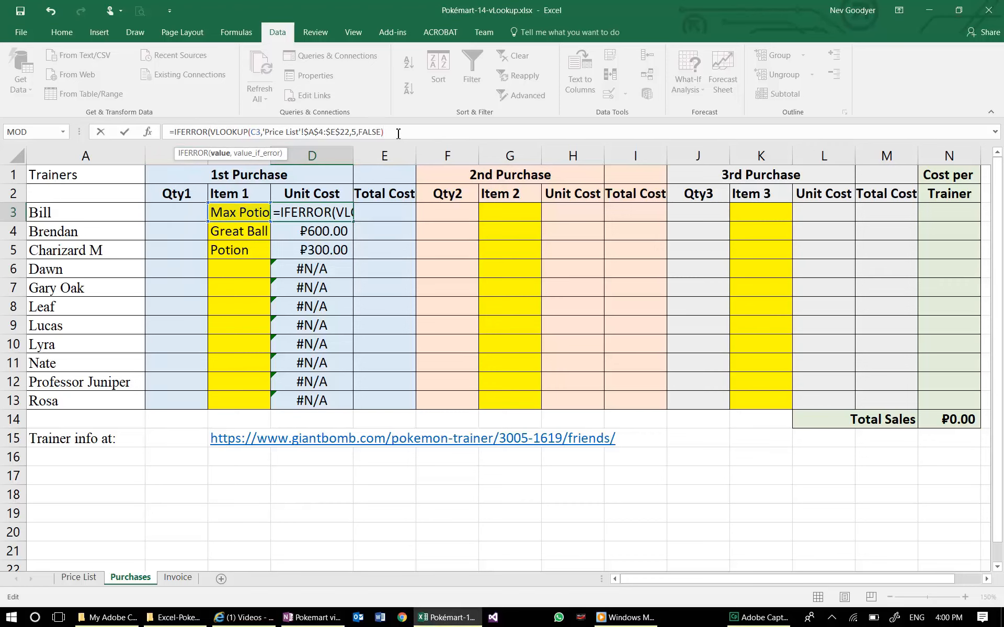
{"action": "type", "text": ",\"\""}
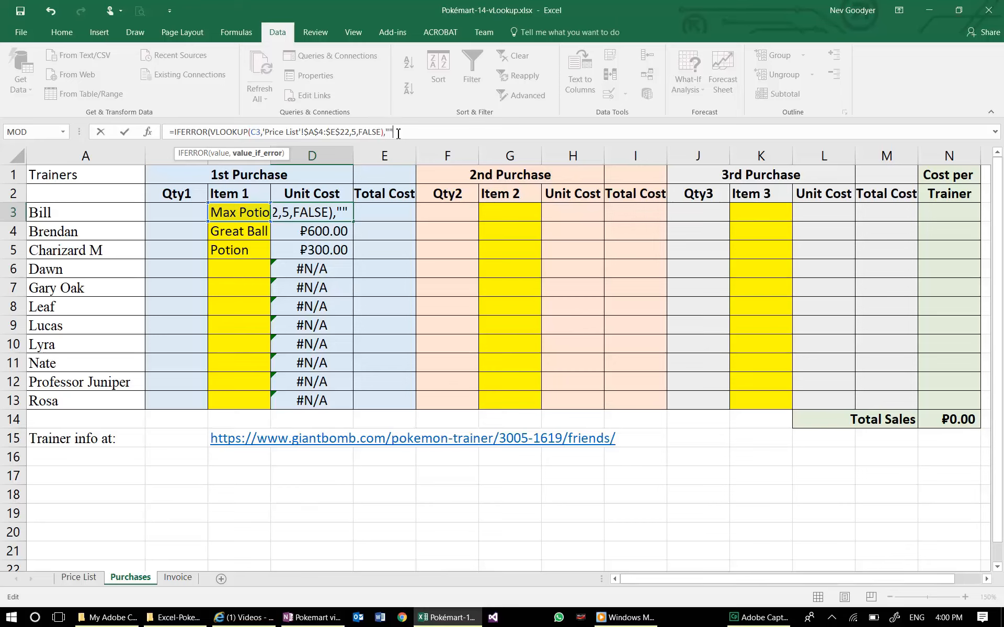
{"action": "type", "text": ")"}
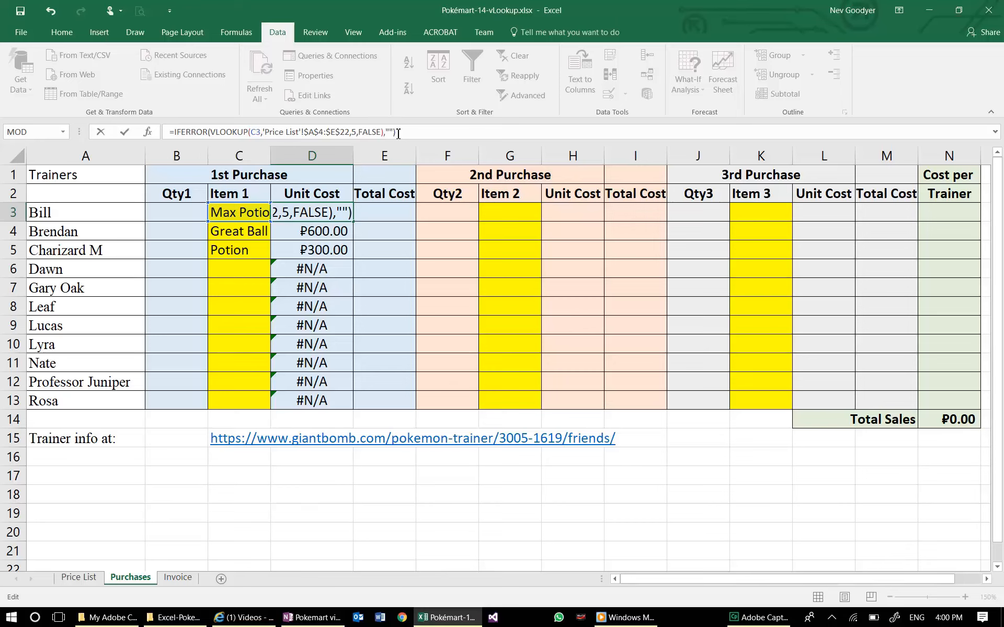
{"action": "key", "text": "Return"}
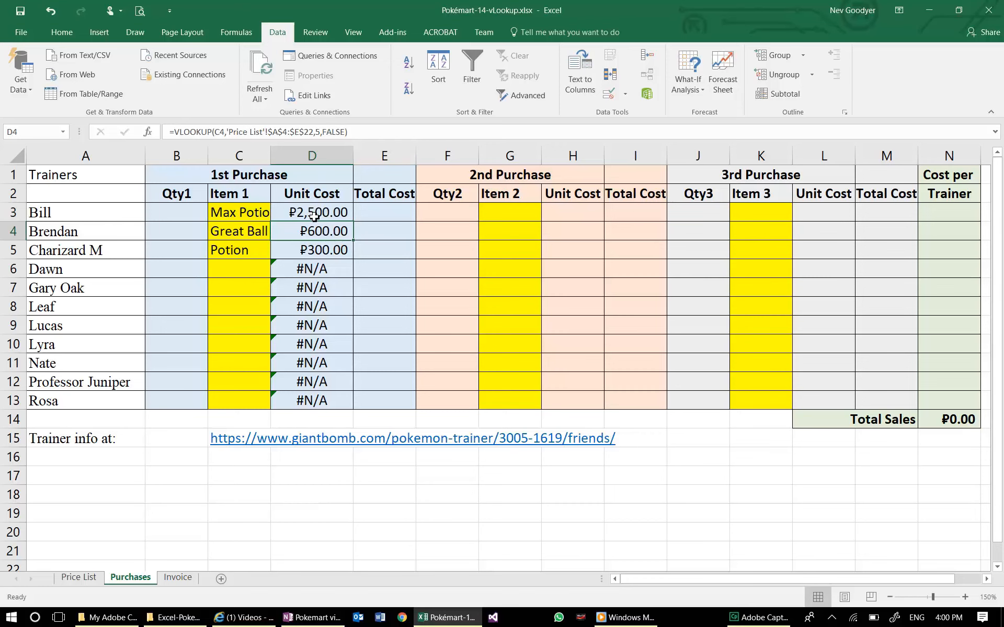
- Fill the D3 IFERROR formula down through D13 and choose Max Potion as the item in C6
{"action": "left_click", "coordinate": [314, 216]}
{"action": "left_click_drag", "start_coordinate": [353, 221], "coordinate": [330, 406]}
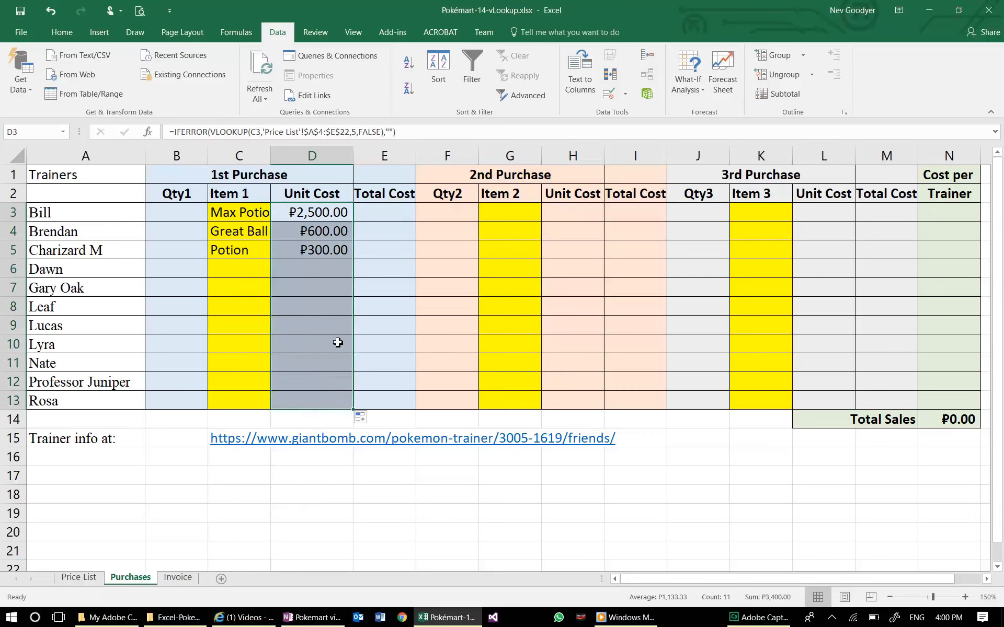
{"action": "left_click", "coordinate": [258, 268]}
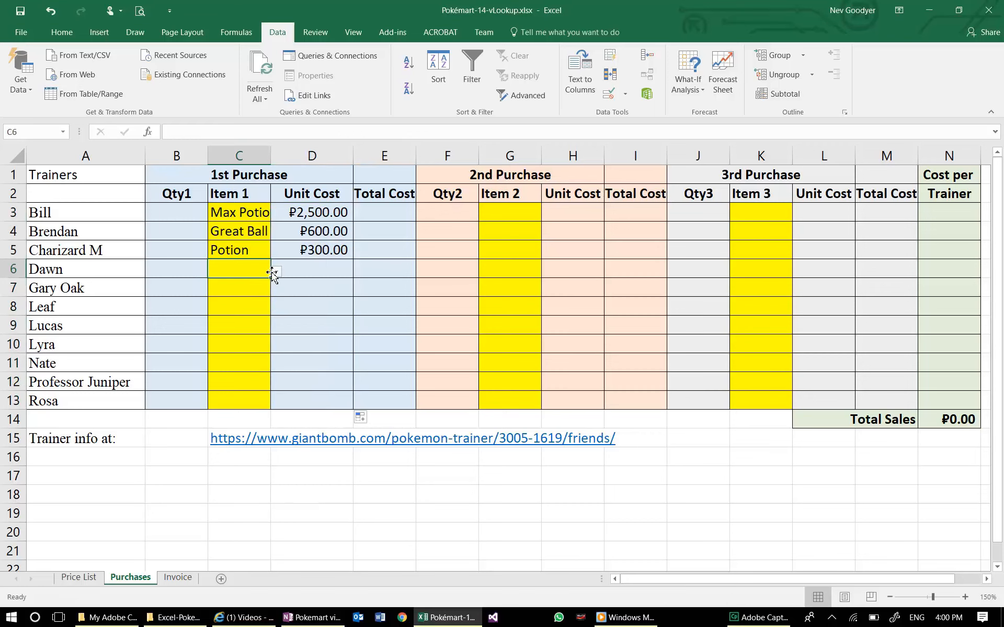
{"action": "left_click", "coordinate": [276, 272]}
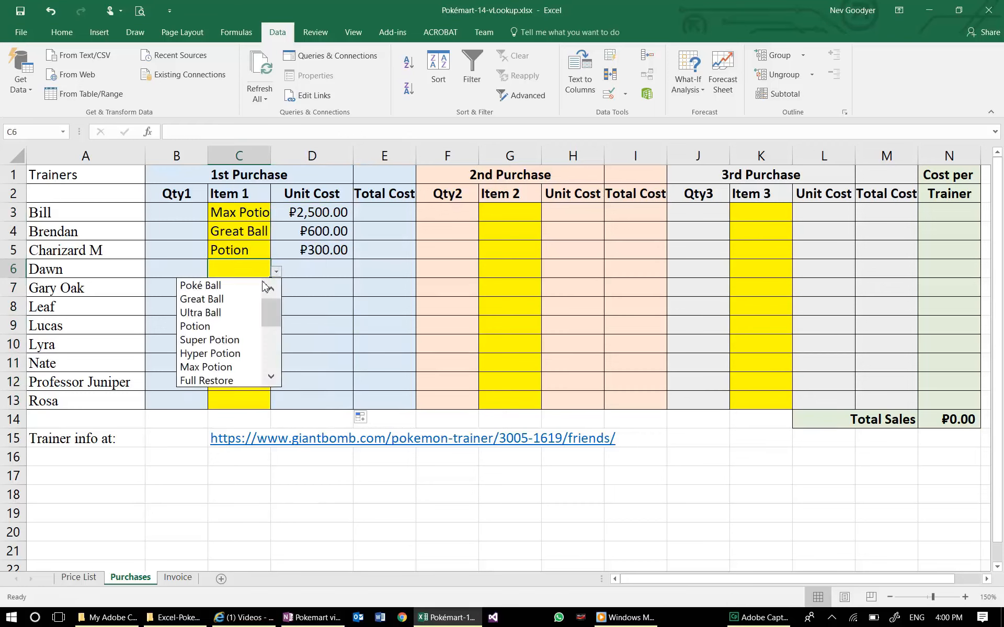
{"action": "left_click", "coordinate": [219, 367]}
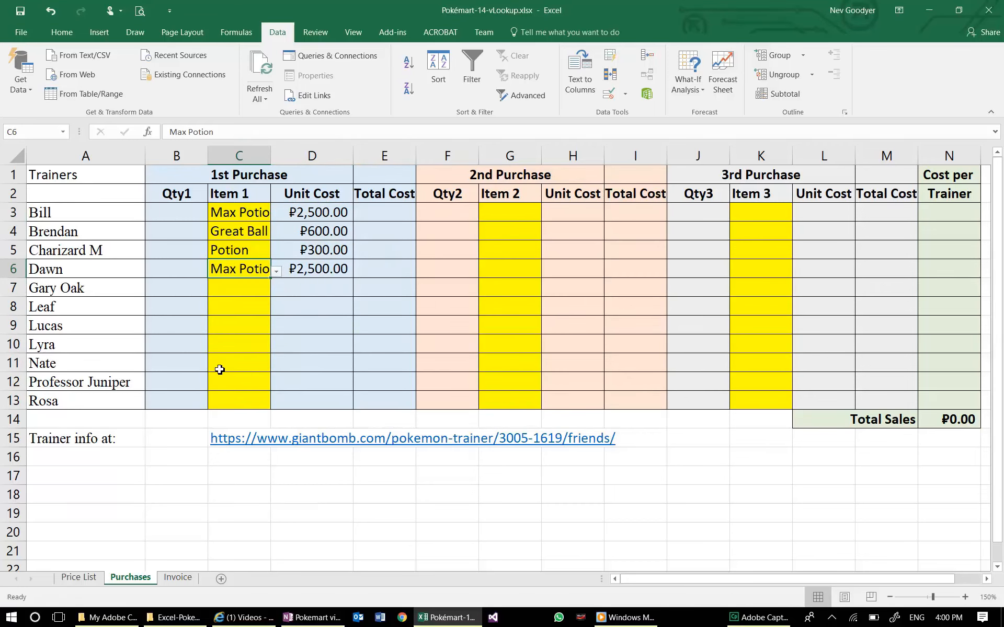